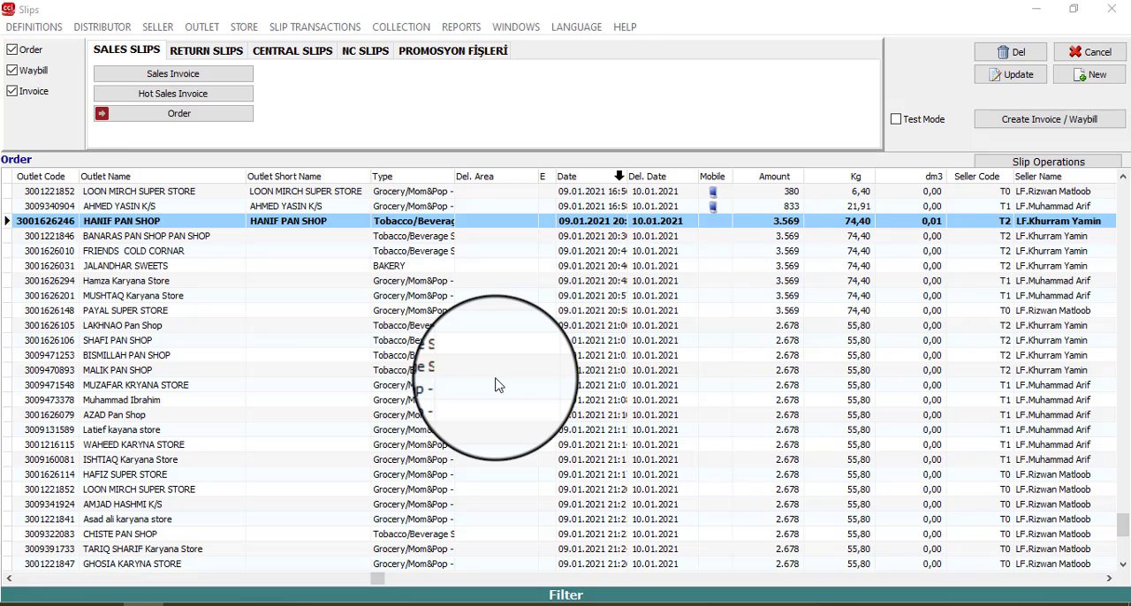
Step: Show the Order sales slips and open a maximized Create Invoice / Waybill window
{"action": "left_click", "coordinate": [130, 236]}
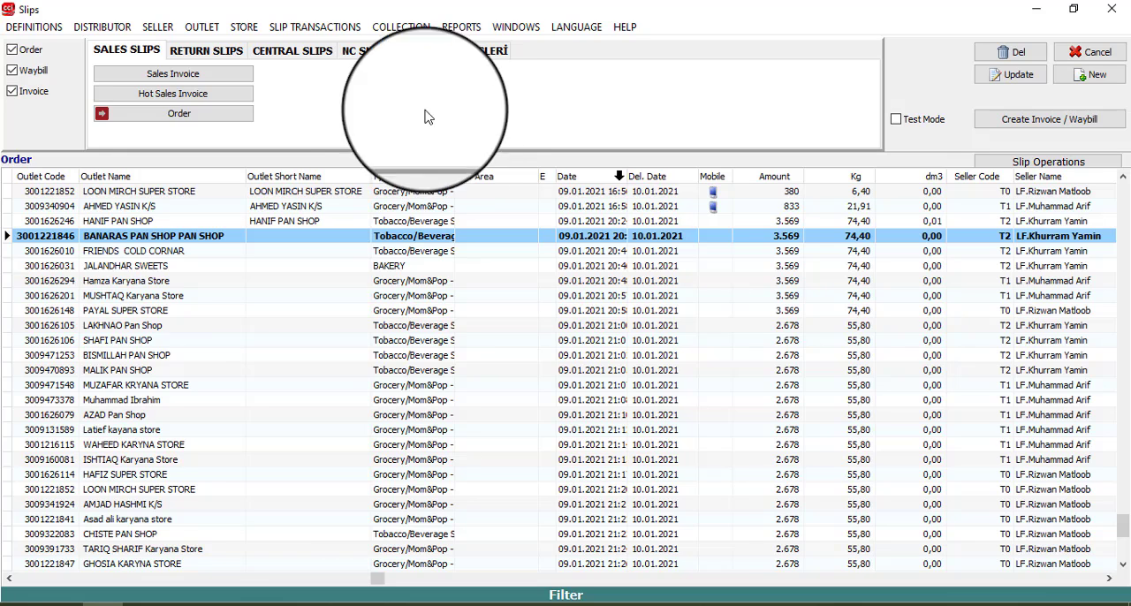
{"action": "left_click", "coordinate": [329, 30]}
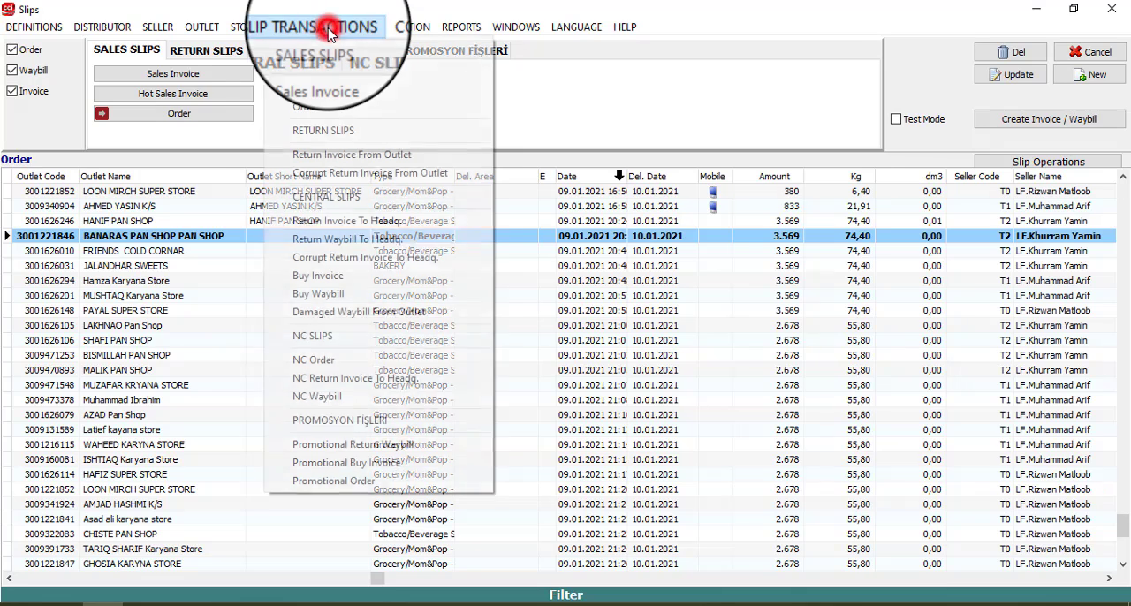
{"action": "left_click", "coordinate": [338, 110]}
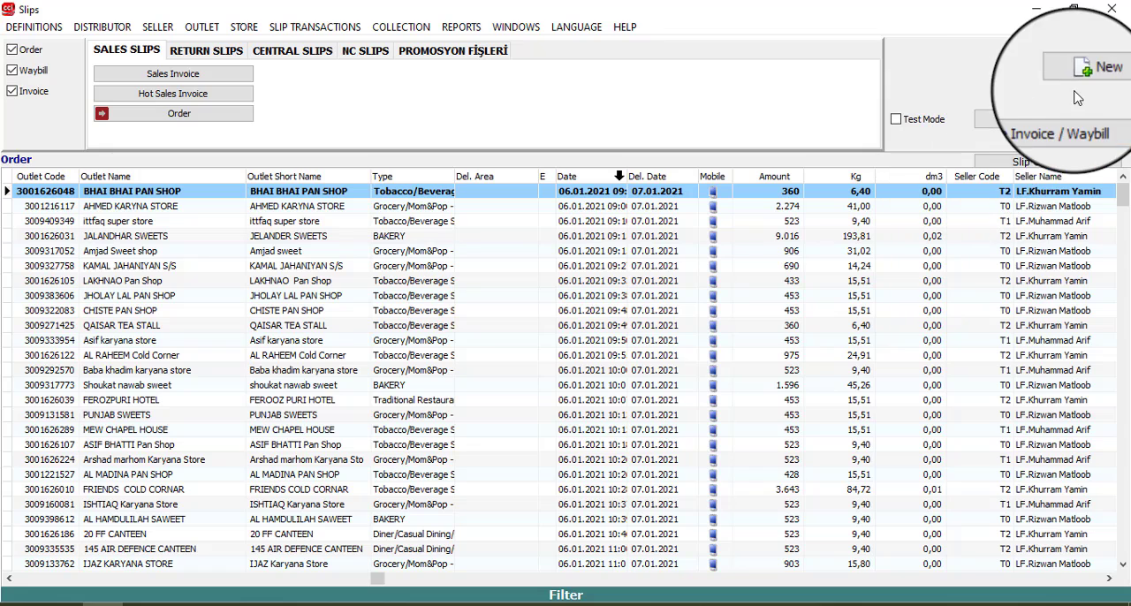
{"action": "left_click", "coordinate": [1041, 126]}
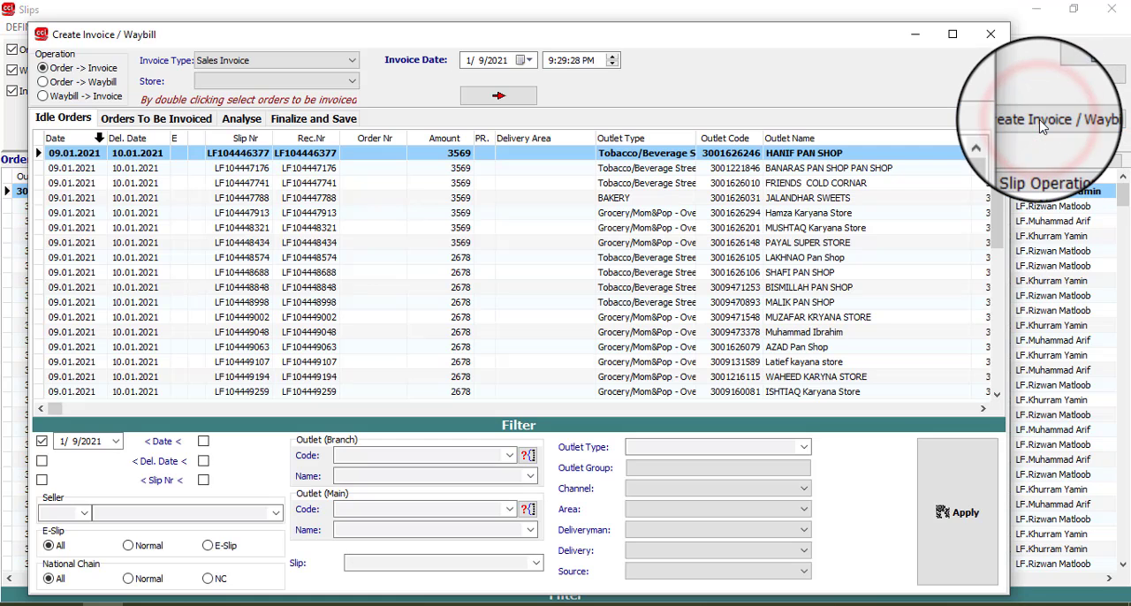
{"action": "left_click", "coordinate": [936, 31]}
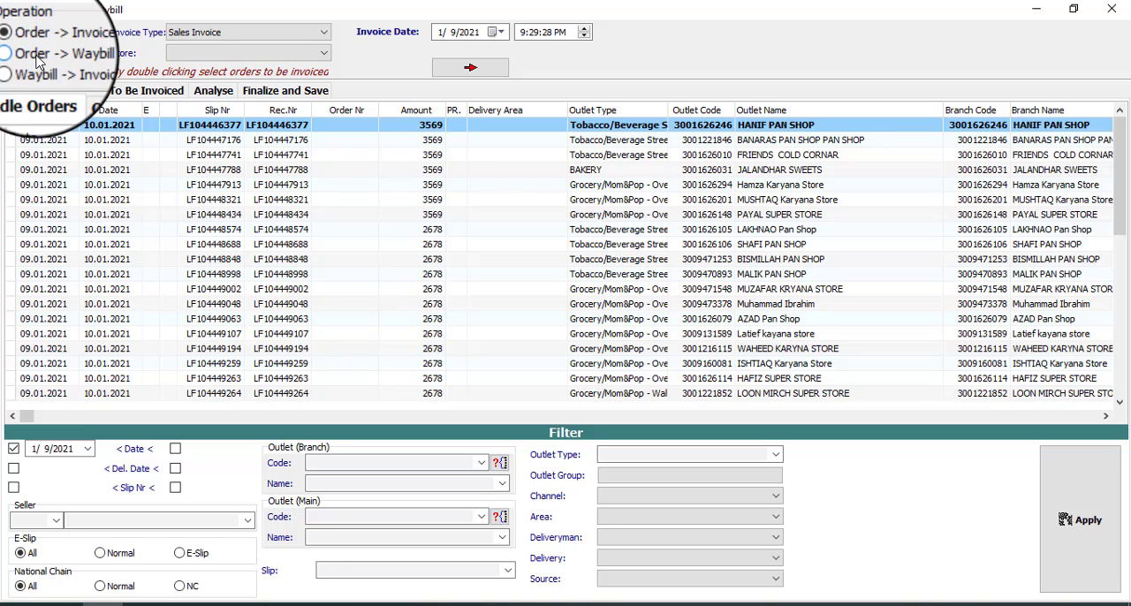
Step: Set the operation to Order -> Waybill and apply the filter to list the idle orders dated from 1/9/2021
{"action": "left_click", "coordinate": [35, 58]}
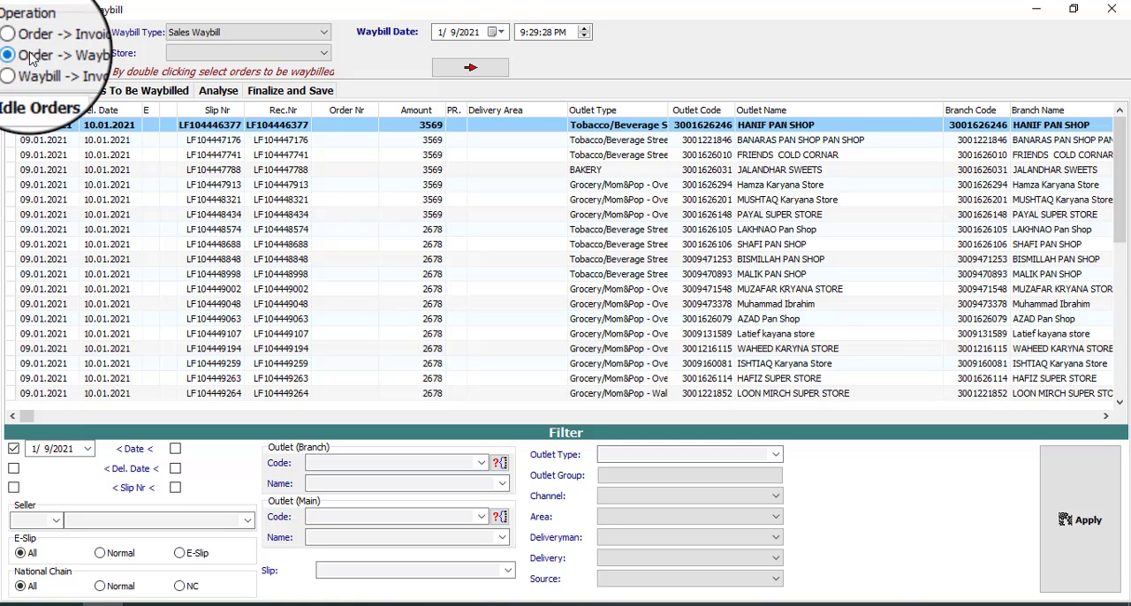
{"action": "left_click", "coordinate": [78, 54]}
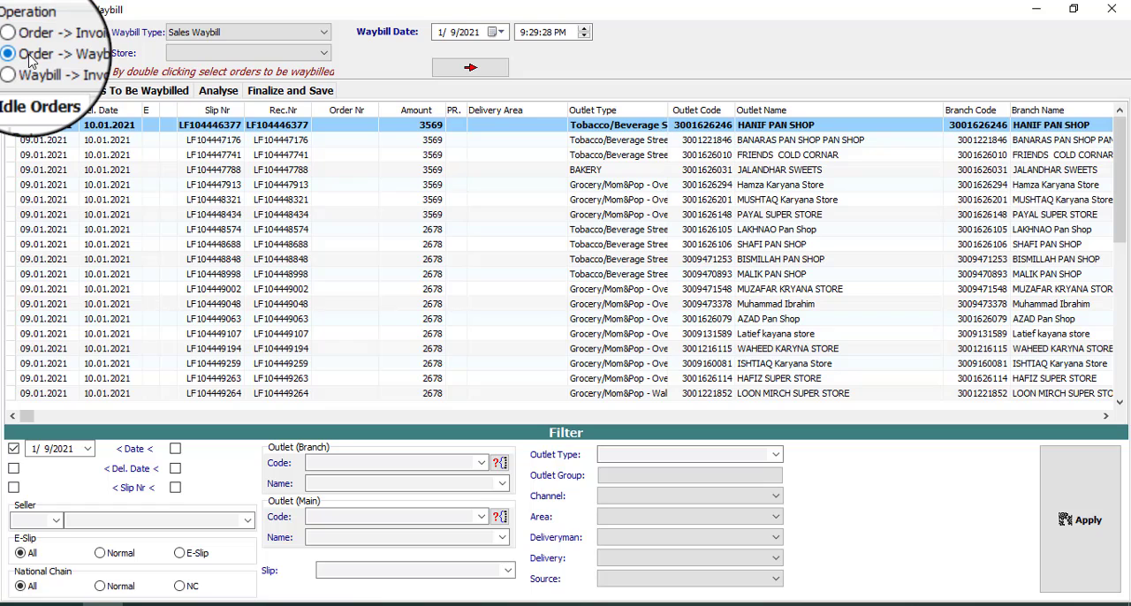
{"action": "left_click", "coordinate": [1077, 520]}
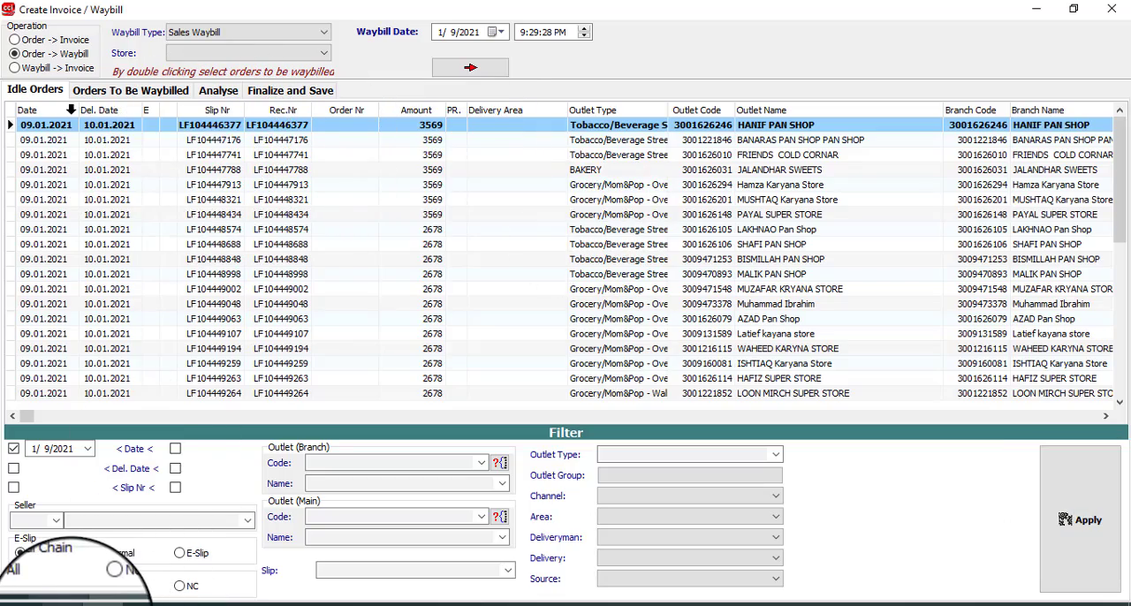
Step: Check the Round 3 outlet list in the Excel sampling claim workbook, and return to the Order -> Waybill list
{"action": "left_click", "coordinate": [70, 604]}
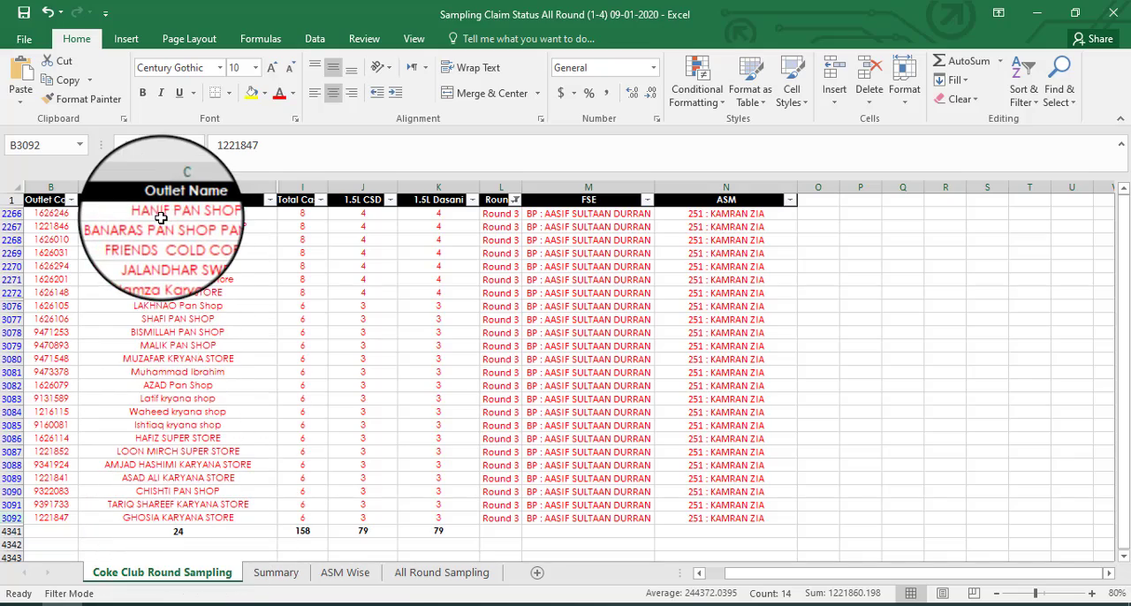
{"action": "left_click", "coordinate": [1037, 16]}
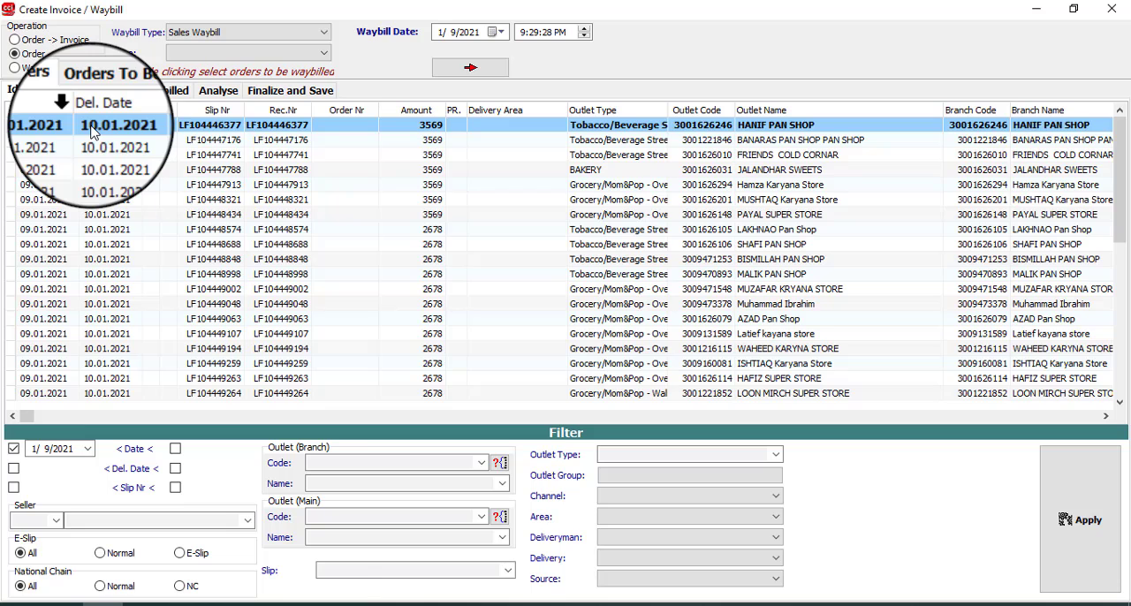
{"action": "key", "text": "Down"}
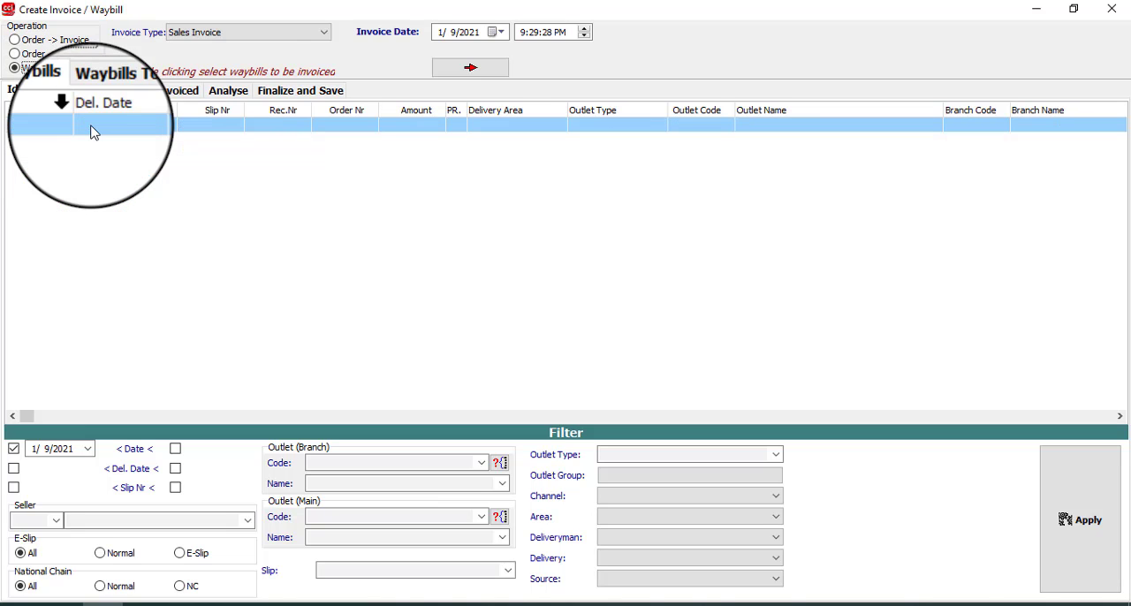
{"action": "left_click", "coordinate": [37, 60]}
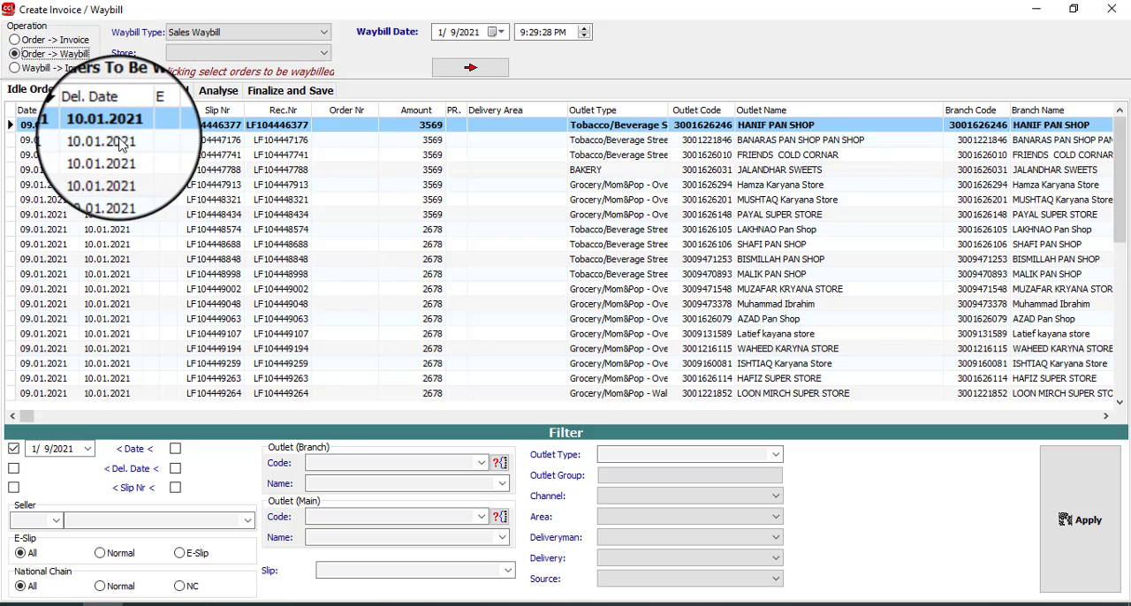
Step: Go through the idle orders from first to last and examine their outlet names and amounts
{"action": "left_click", "coordinate": [127, 141]}
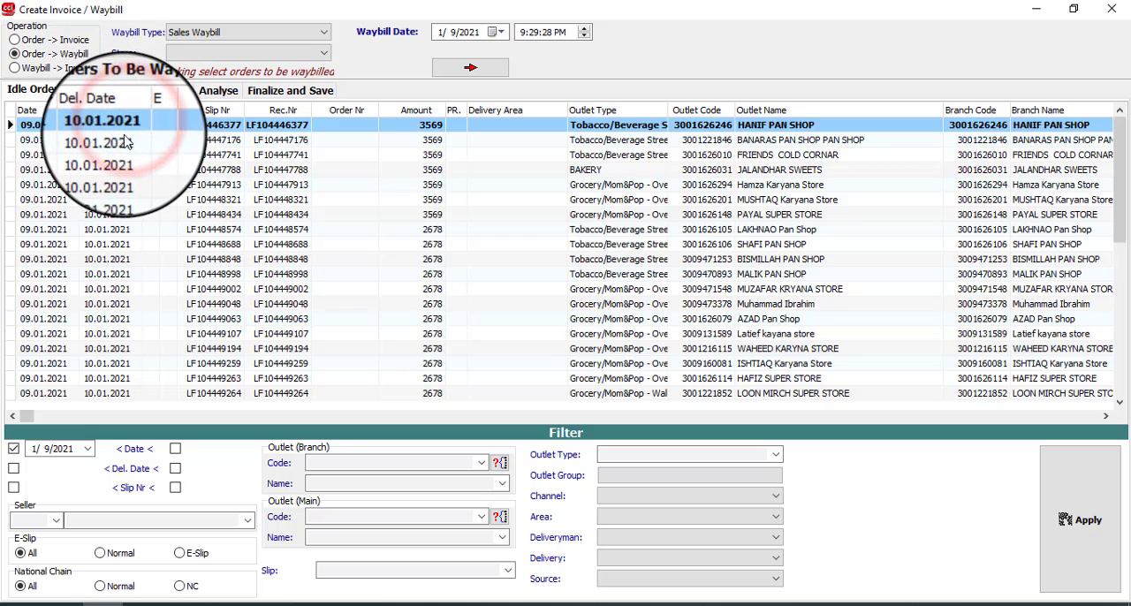
{"action": "left_click", "coordinate": [126, 141]}
{"action": "left_click", "coordinate": [122, 156]}
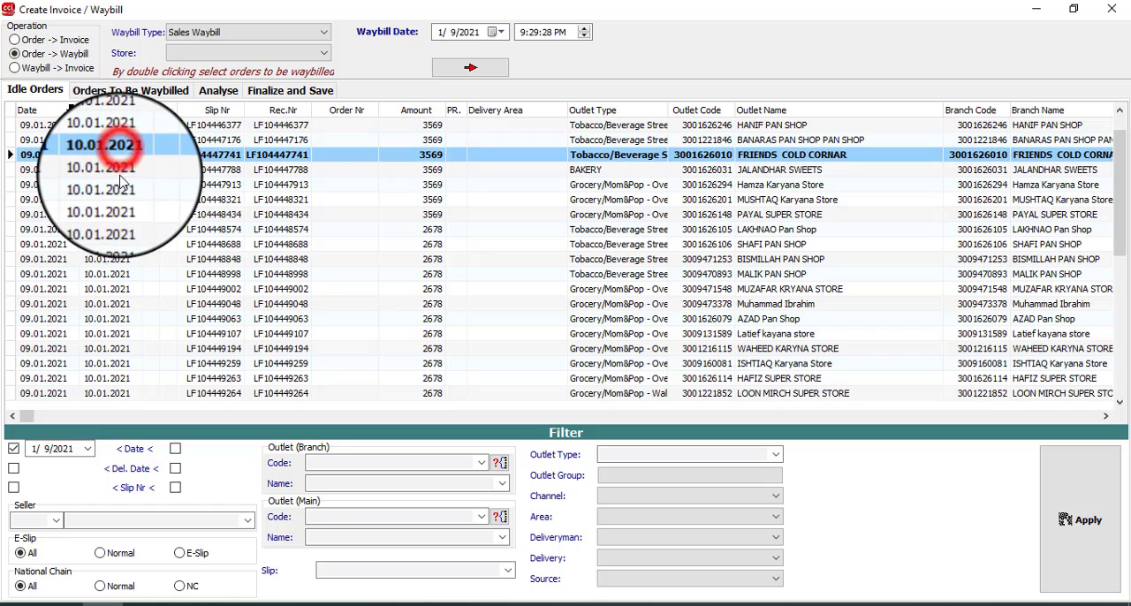
{"action": "key", "text": "Down"}
{"action": "key", "text": "Down"}
{"action": "key", "text": "Down"}
{"action": "key", "text": "Down"}
{"action": "key", "text": "Down"}
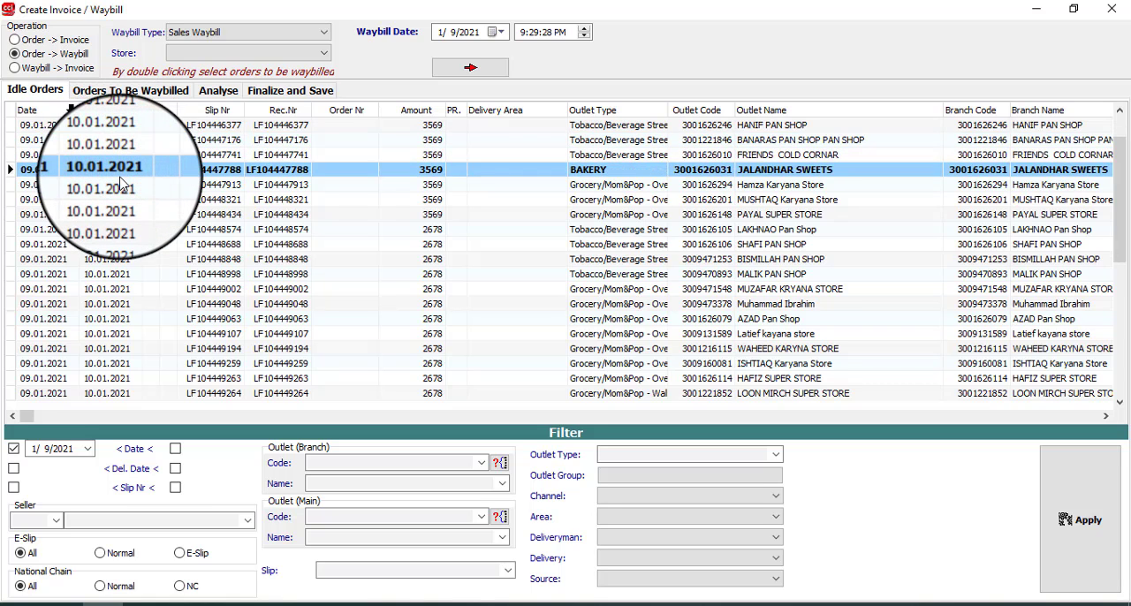
{"action": "key", "text": "Down"}
{"action": "key", "text": "Down"}
{"action": "key", "text": "Down"}
{"action": "key", "text": "Down"}
{"action": "key", "text": "Down"}
{"action": "key", "text": "Down"}
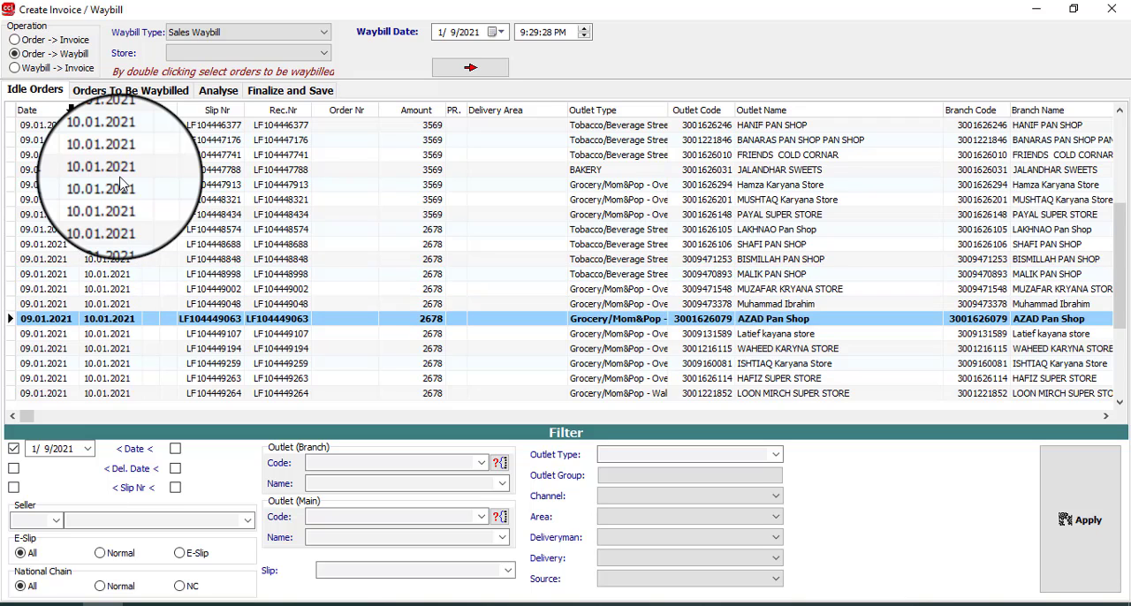
{"action": "key", "text": "Down"}
{"action": "key", "text": "Down"}
{"action": "key", "text": "Down"}
{"action": "key", "text": "Down"}
{"action": "key", "text": "Down"}
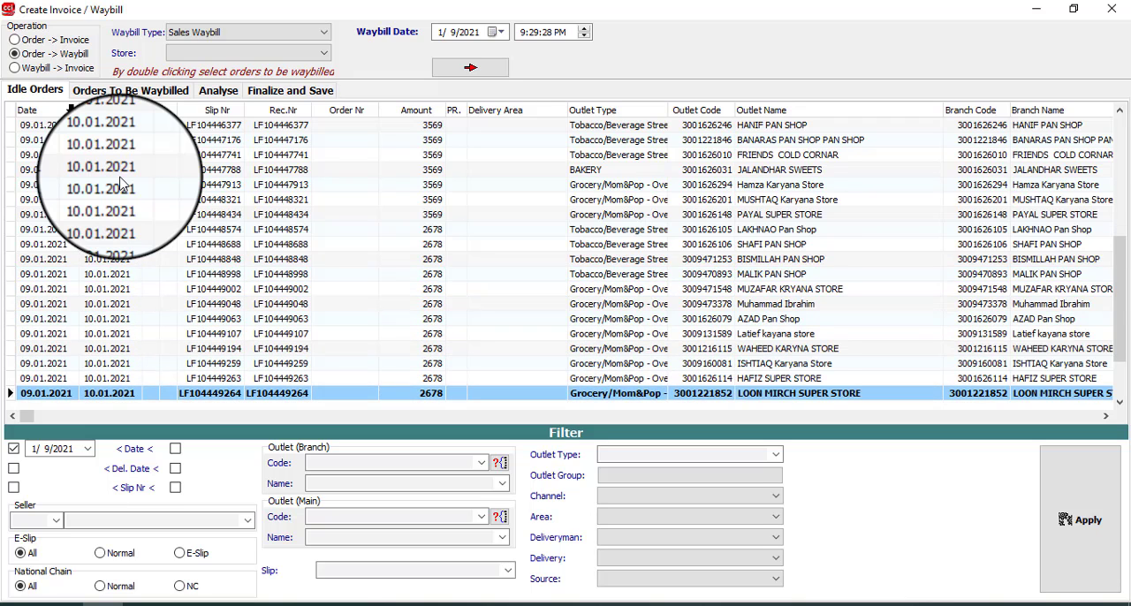
{"action": "key", "text": "Down"}
{"action": "key", "text": "Down"}
{"action": "key", "text": "Down"}
{"action": "key", "text": "Down"}
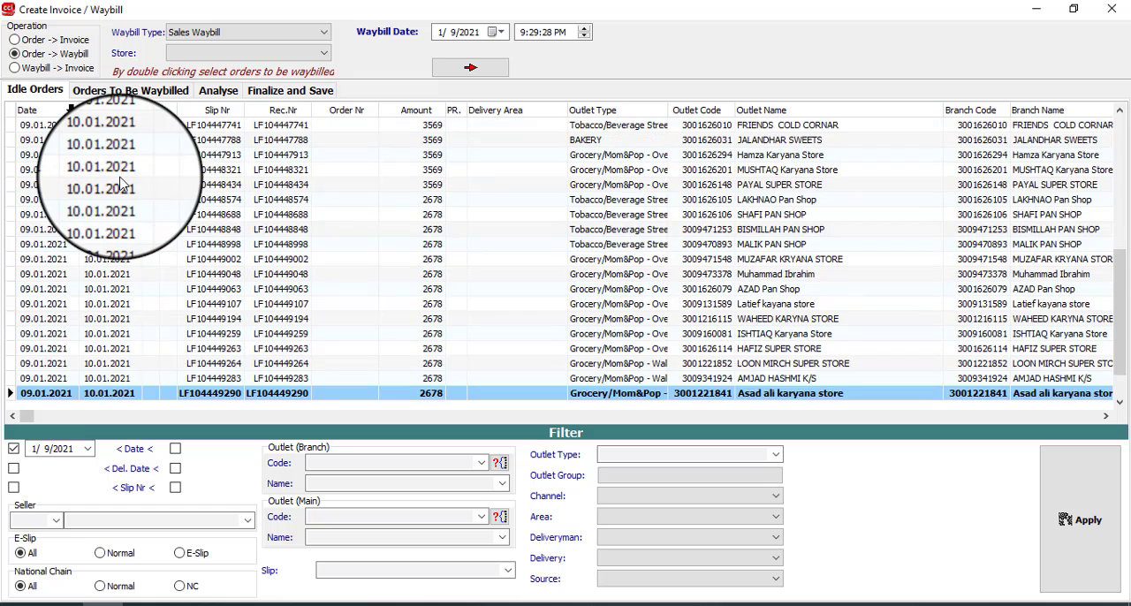
{"action": "key", "text": "Down"}
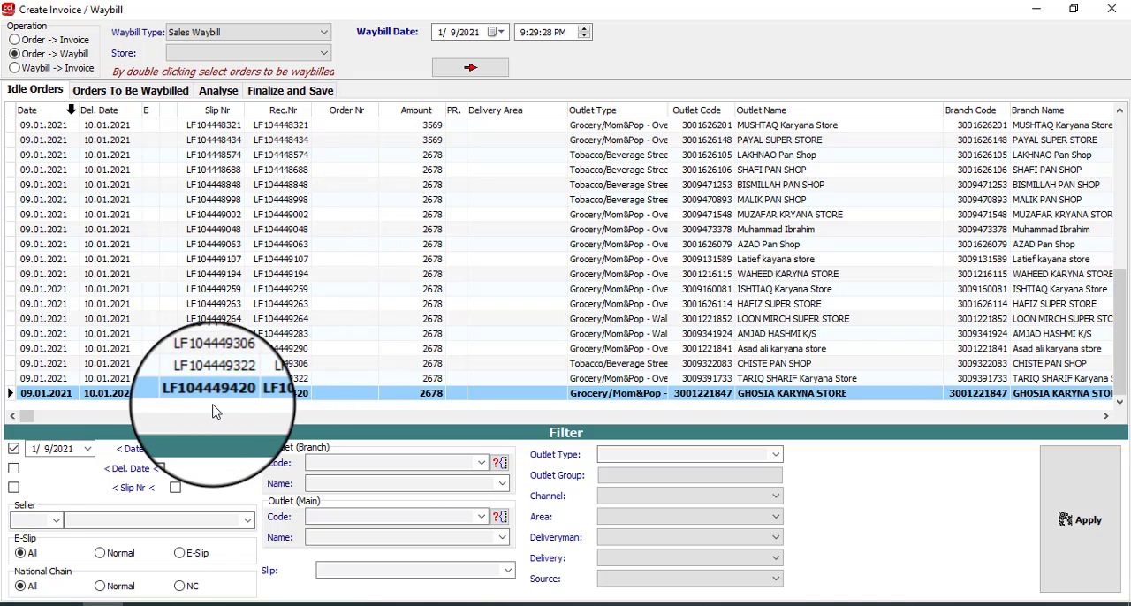
{"action": "key", "text": "Up"}
{"action": "key", "text": "Down"}
{"action": "key", "text": "Up"}
{"action": "key", "text": "Up"}
{"action": "key", "text": "Up"}
{"action": "key", "text": "Up"}
{"action": "key", "text": "Up"}
{"action": "key", "text": "Up"}
{"action": "key", "text": "Up"}
{"action": "key", "text": "Up"}
{"action": "key", "text": "Up"}
{"action": "key", "text": "Up"}
{"action": "key", "text": "Up"}
{"action": "key", "text": "Up"}
{"action": "key", "text": "Up"}
{"action": "key", "text": "Up"}
{"action": "key", "text": "Up"}
{"action": "key", "text": "Up"}
{"action": "key", "text": "Up"}
{"action": "key", "text": "Up"}
{"action": "key", "text": "Up"}
{"action": "key", "text": "Up"}
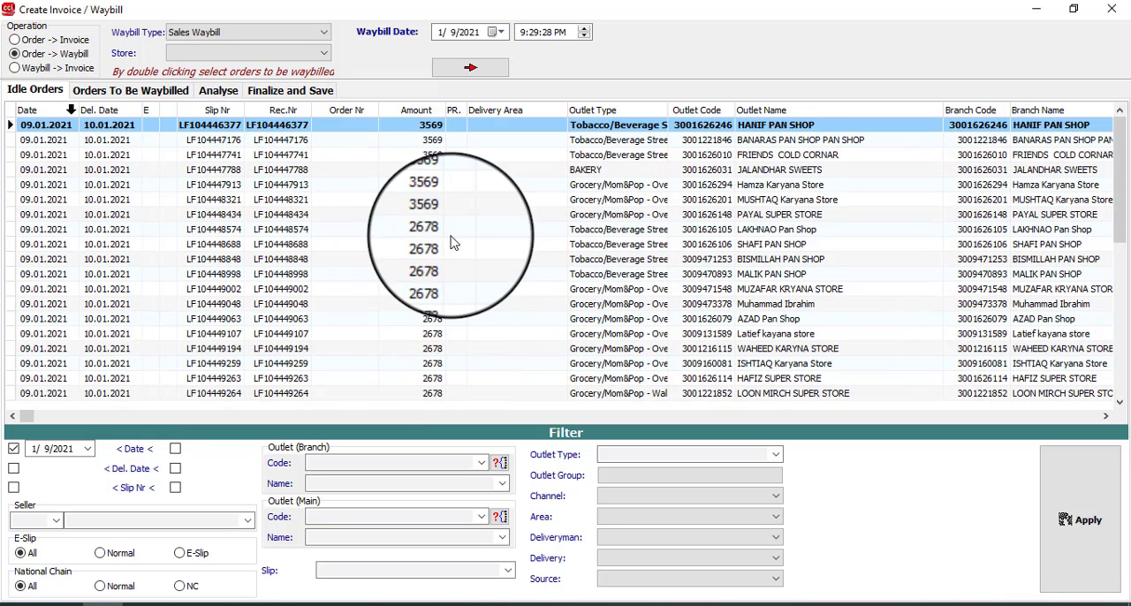
Step: Set the waybill date to 1/10/2021 and choose MAIN WAREHOUSE as the store
{"action": "left_click", "coordinate": [500, 33]}
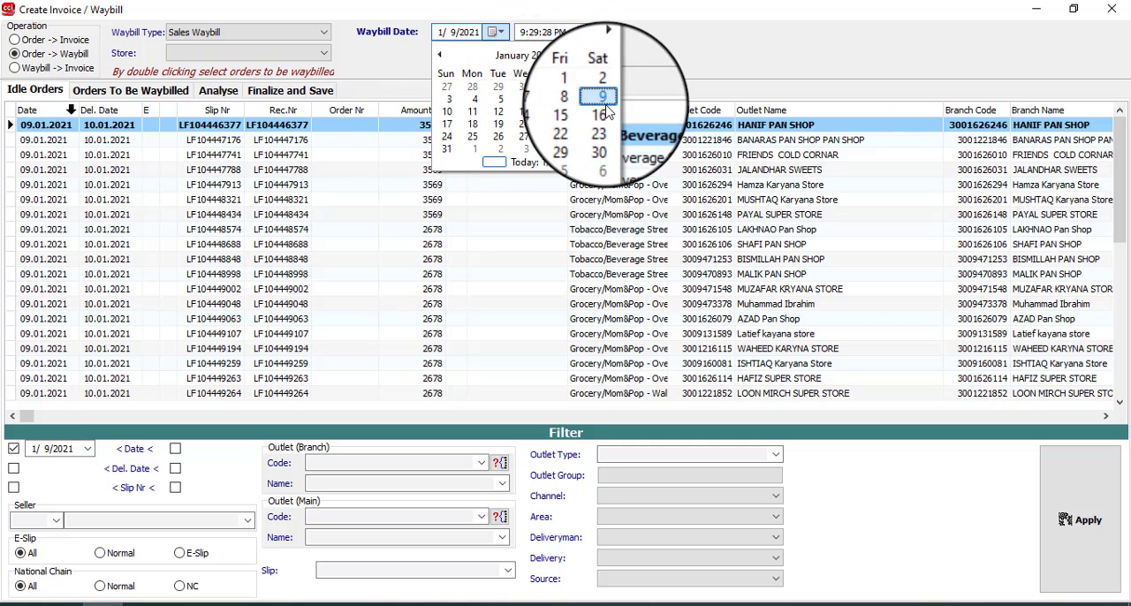
{"action": "left_click", "coordinate": [451, 115]}
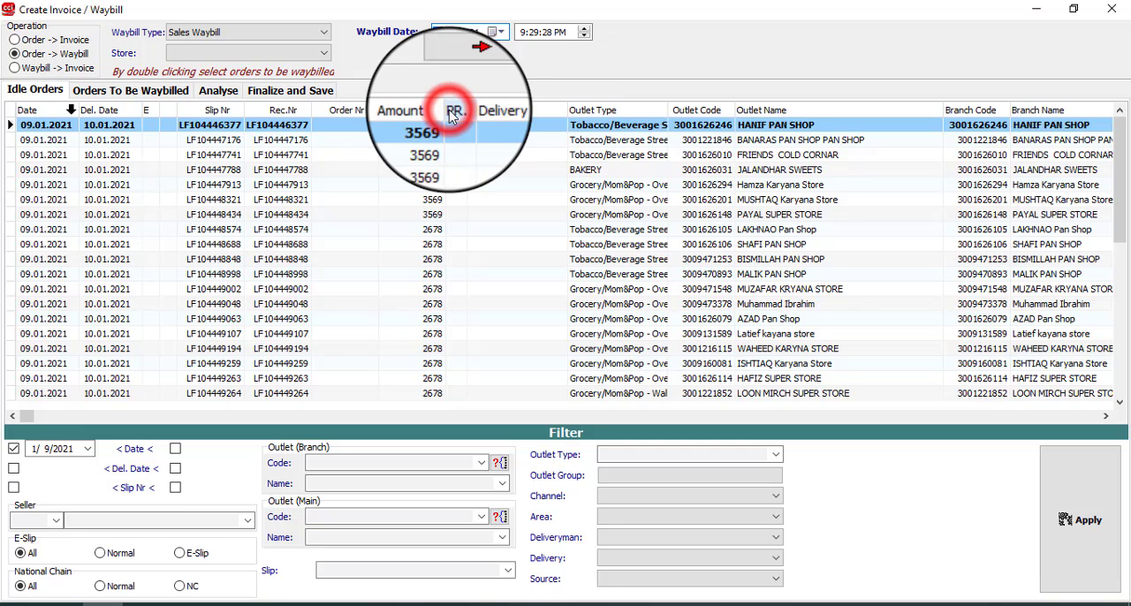
{"action": "left_click", "coordinate": [282, 57]}
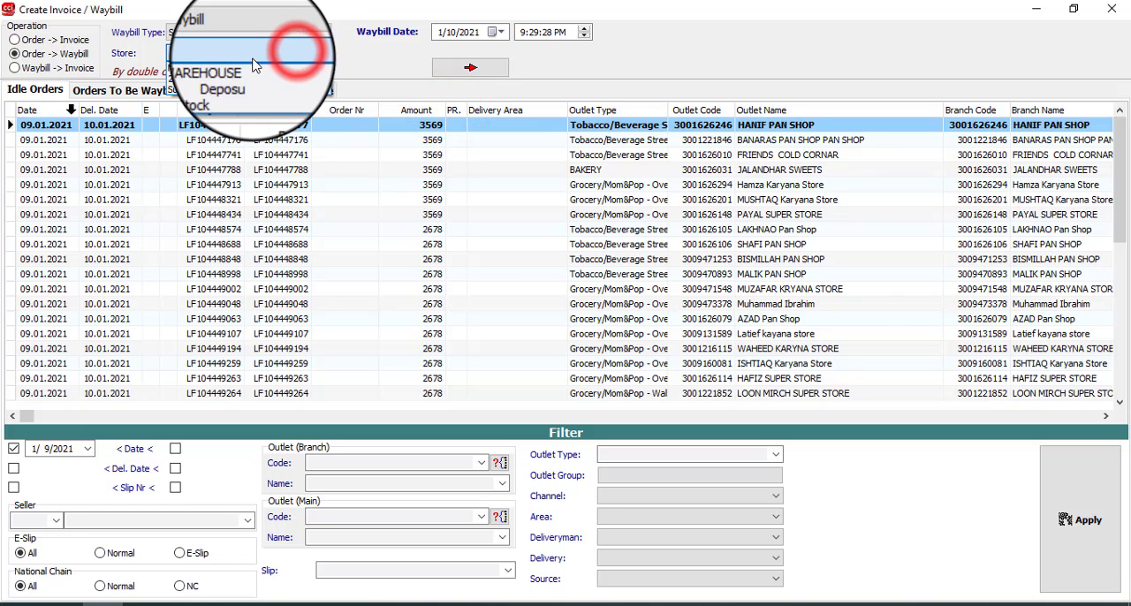
{"action": "left_click", "coordinate": [240, 70]}
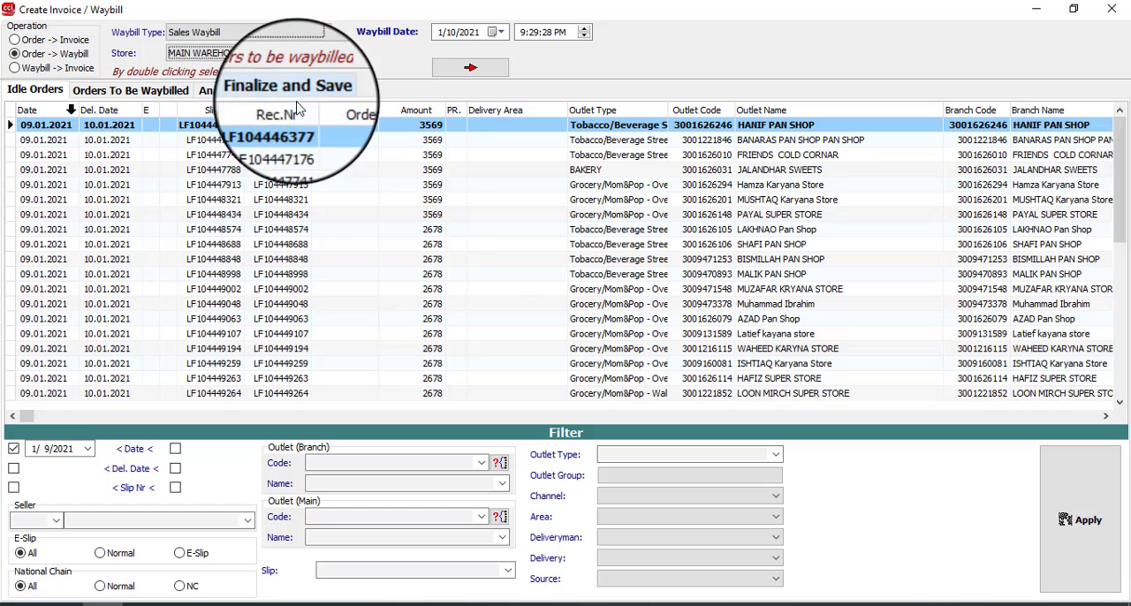
Step: Transfer all idle orders to the orders to be waybilled, then analyse and save them as sales waybills
{"action": "left_click", "coordinate": [471, 71]}
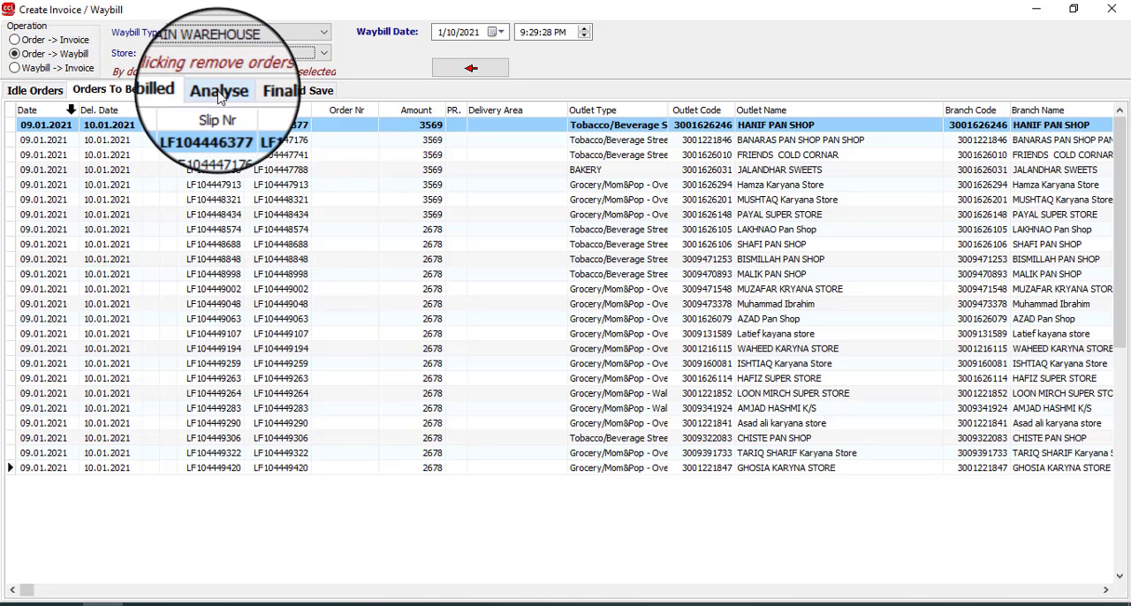
{"action": "left_click", "coordinate": [219, 91]}
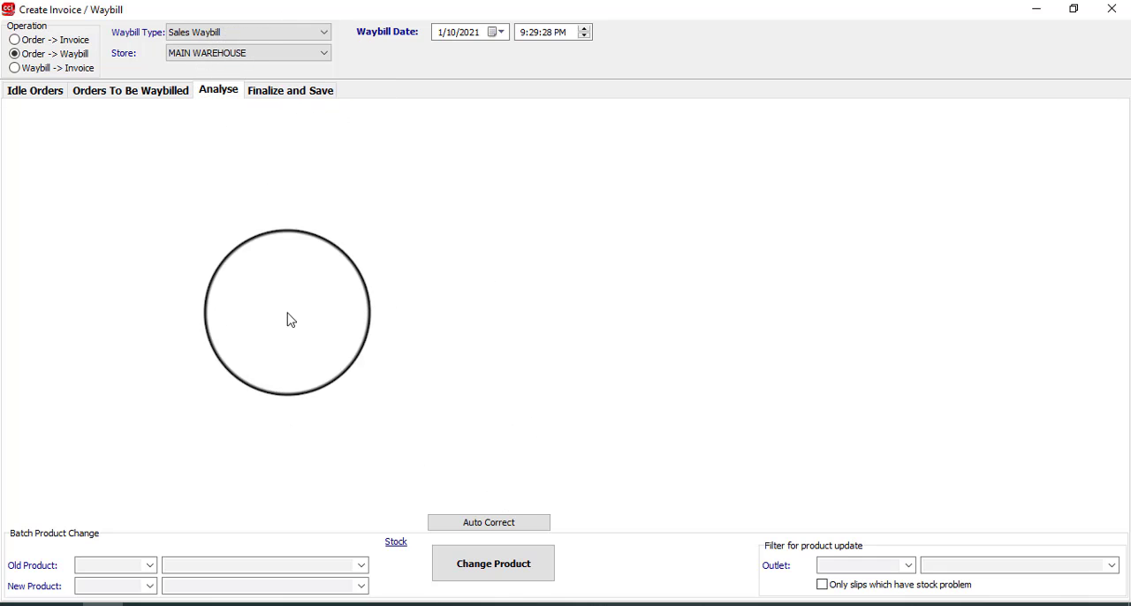
{"action": "left_click", "coordinate": [277, 92]}
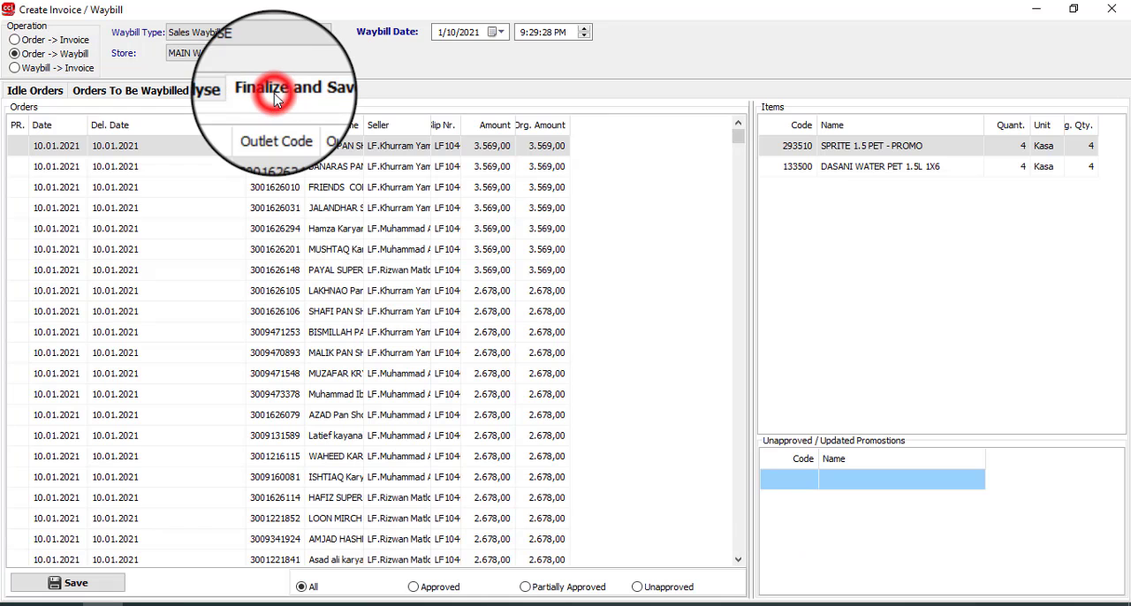
{"action": "left_click", "coordinate": [108, 585]}
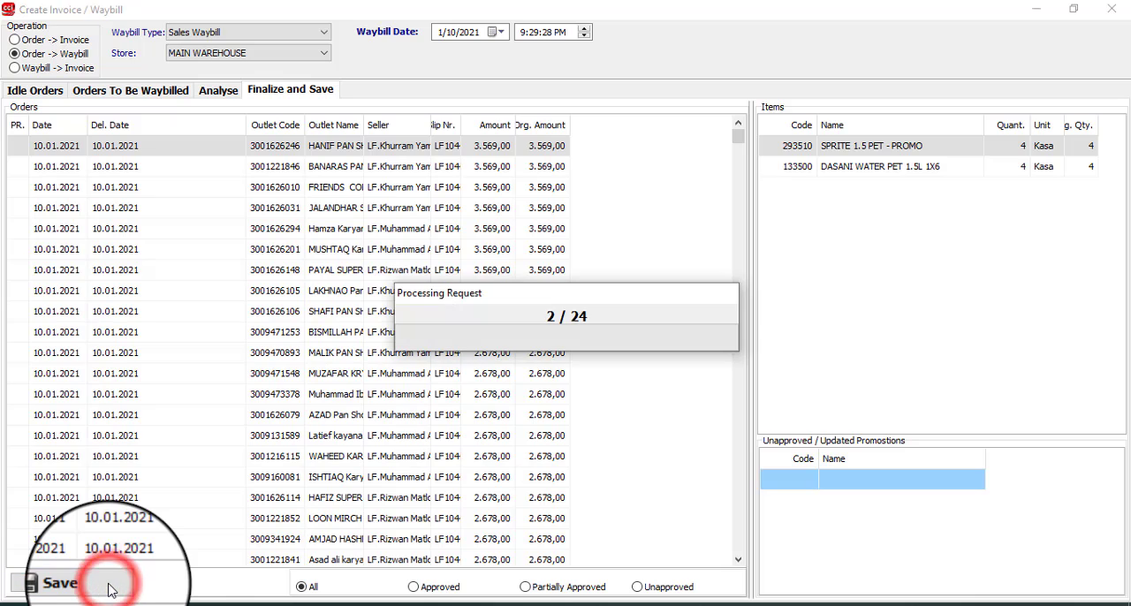